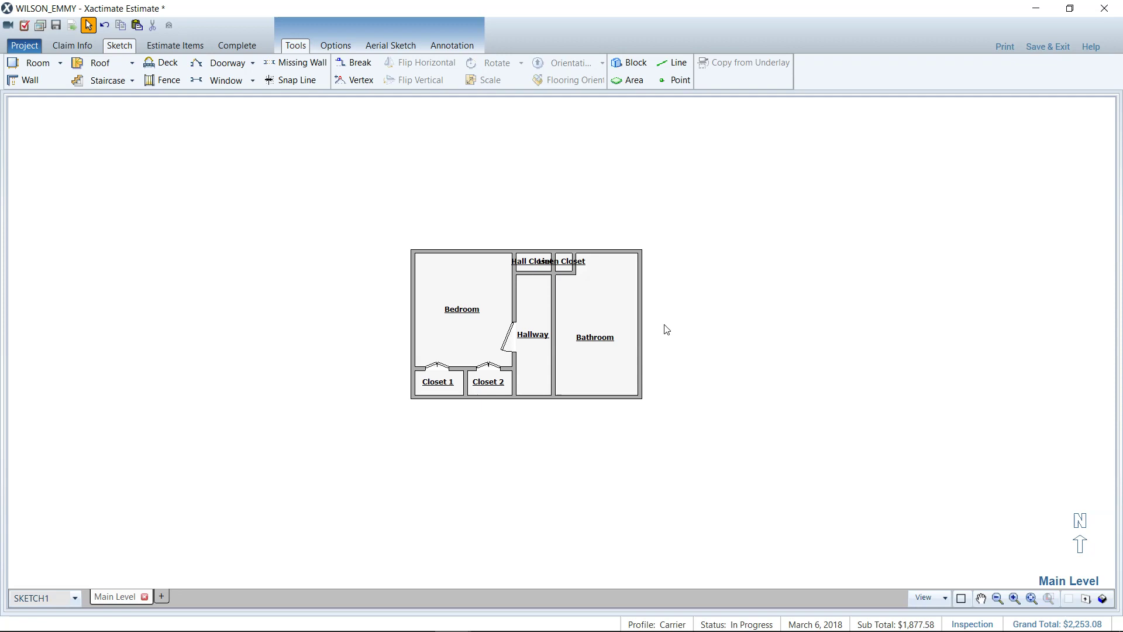
Preview the printed sketch report, then close the preview and the report options.
{"action": "scroll", "coordinate": [668, 316], "scroll_direction": "up", "scroll_amount": 3}
{"action": "scroll", "coordinate": [667, 317], "scroll_direction": "up", "scroll_amount": 1}
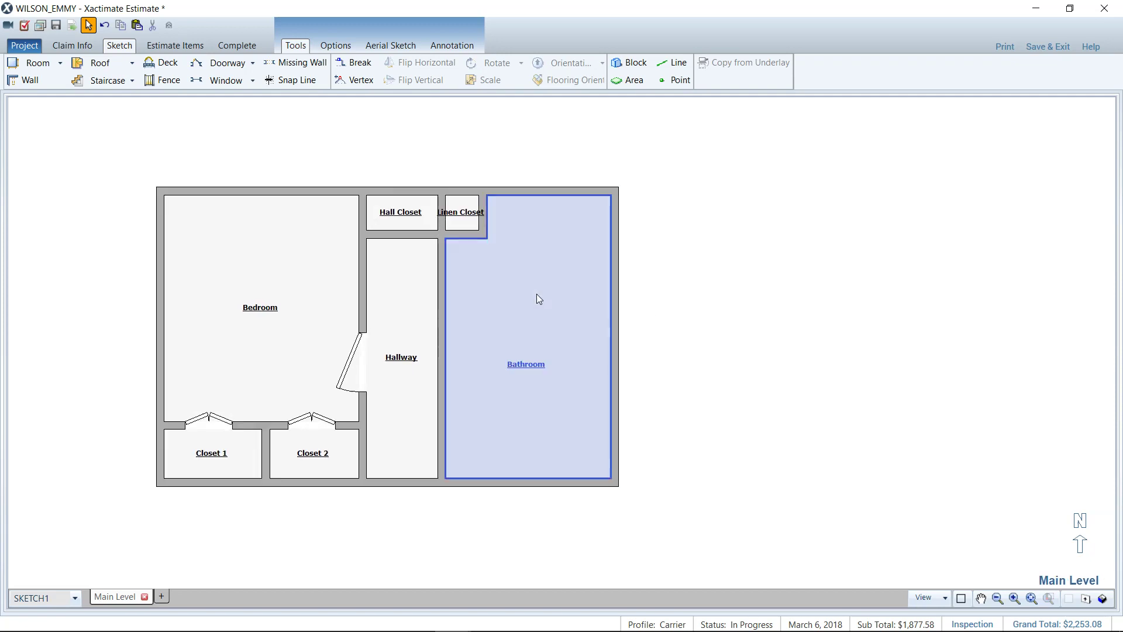
{"action": "scroll", "coordinate": [535, 294], "scroll_direction": "up", "scroll_amount": 1}
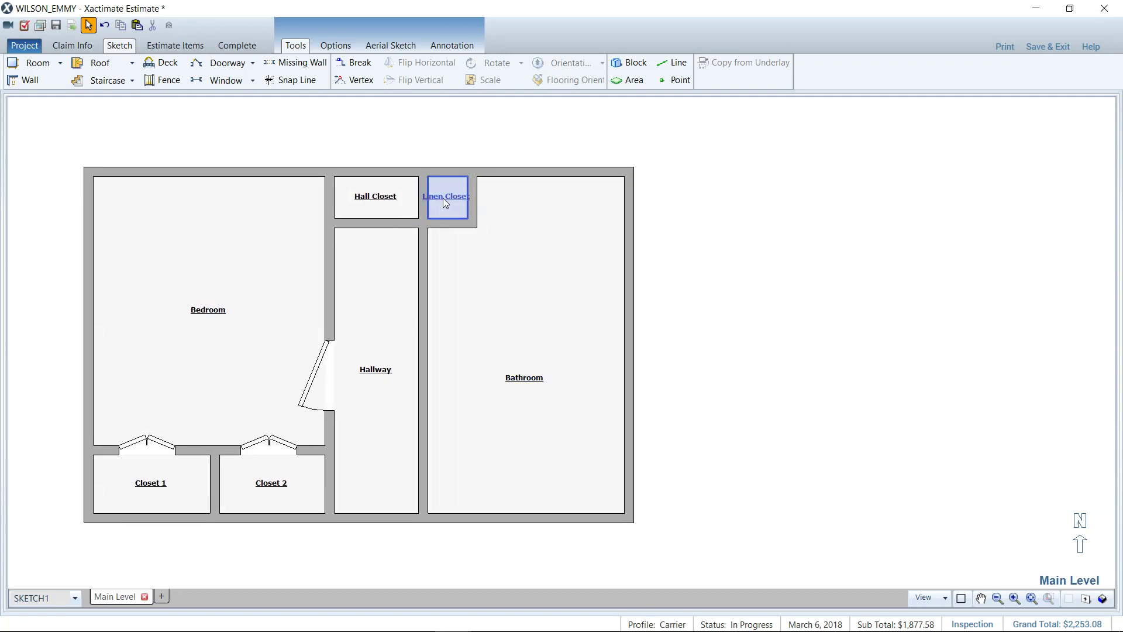
{"action": "scroll", "coordinate": [473, 279], "scroll_direction": "down", "scroll_amount": 1}
{"action": "scroll", "coordinate": [536, 280], "scroll_direction": "down", "scroll_amount": 2}
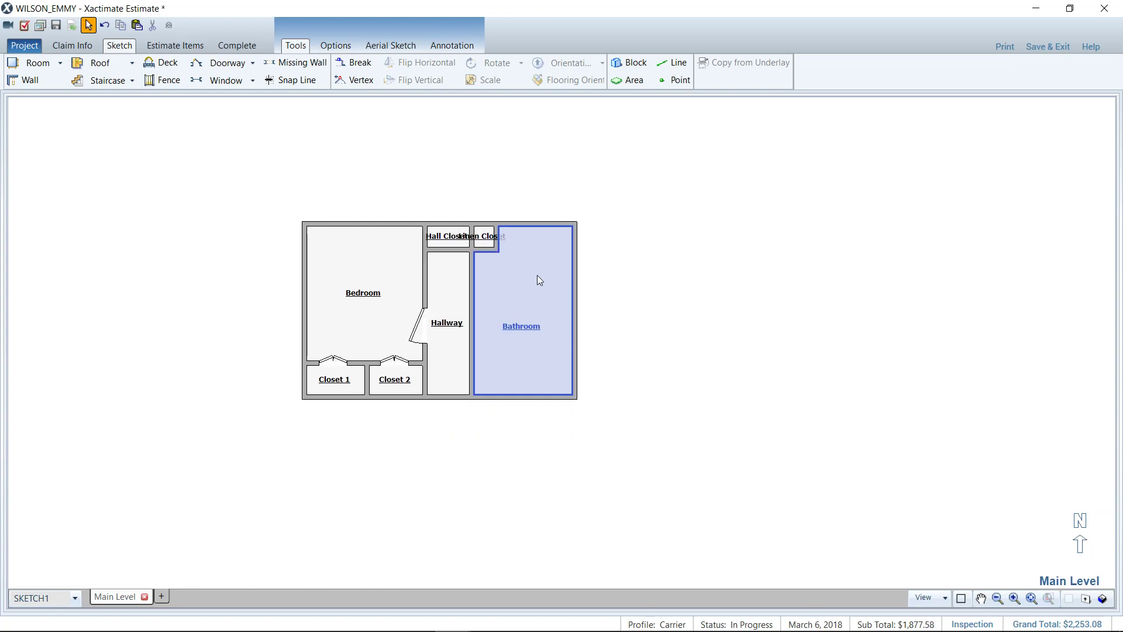
{"action": "scroll", "coordinate": [537, 275], "scroll_direction": "up", "scroll_amount": 4}
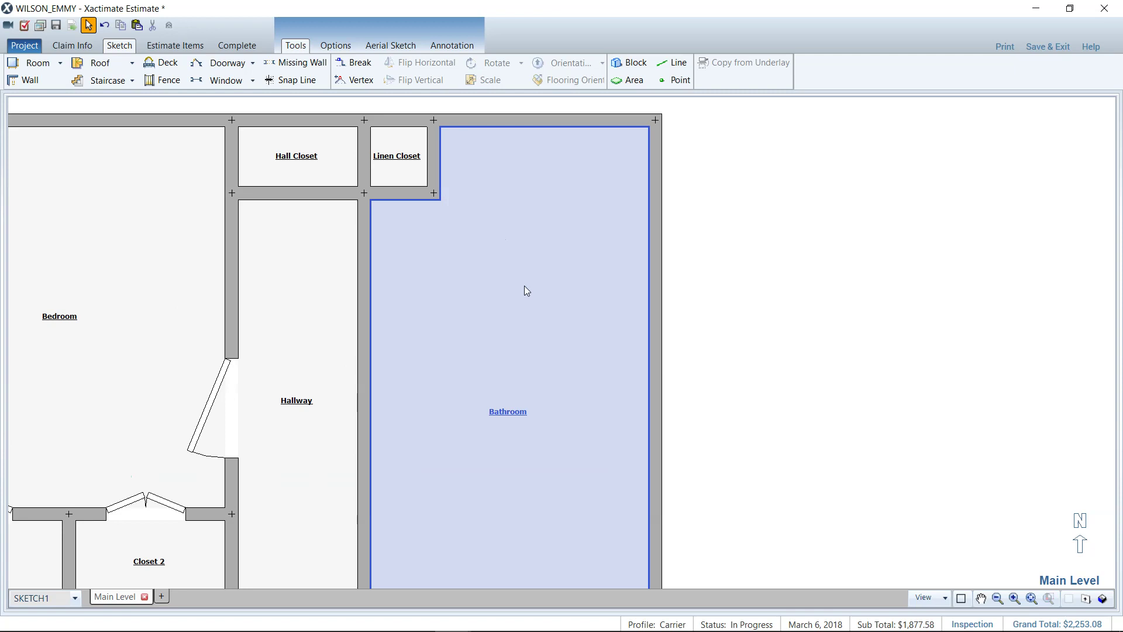
{"action": "scroll", "coordinate": [525, 290], "scroll_direction": "down", "scroll_amount": 4}
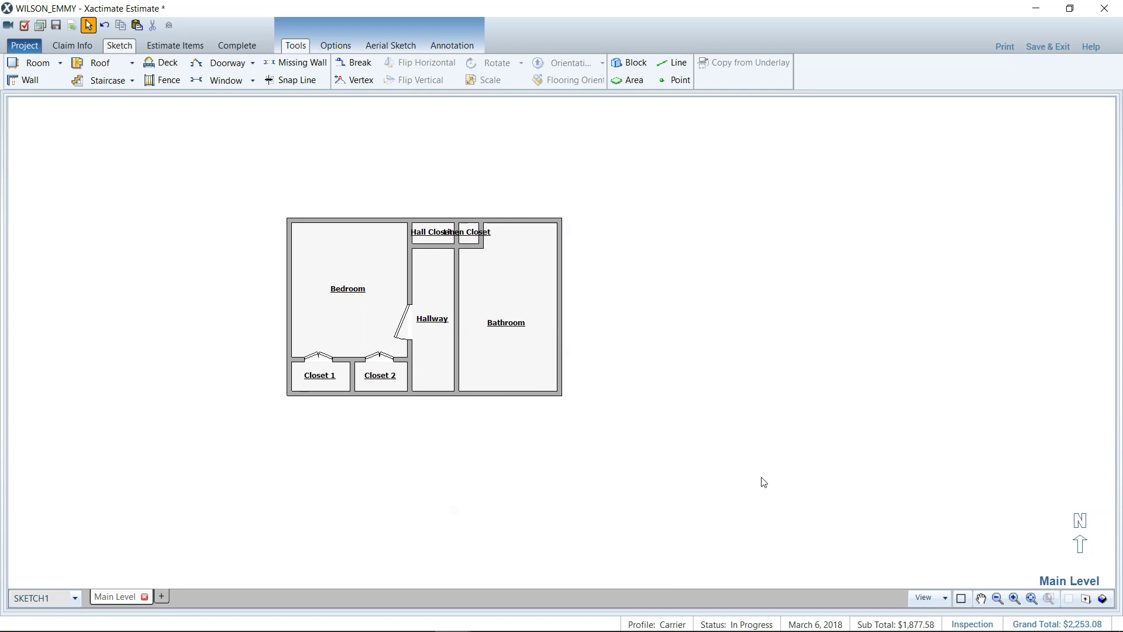
{"action": "left_click", "coordinate": [1005, 46]}
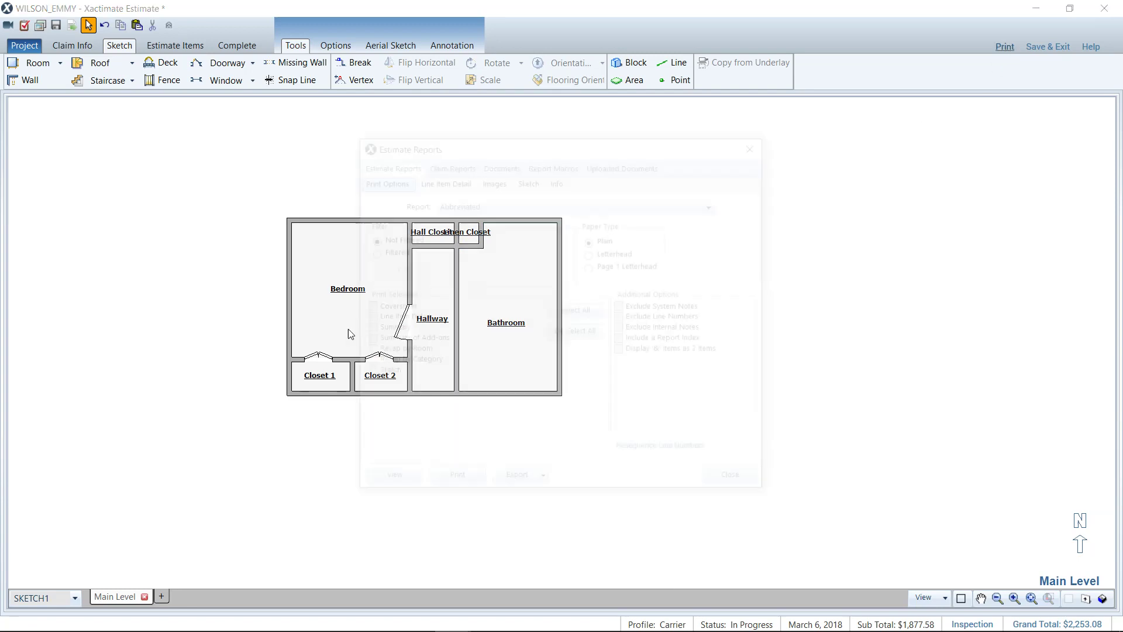
{"action": "left_click", "coordinate": [387, 483]}
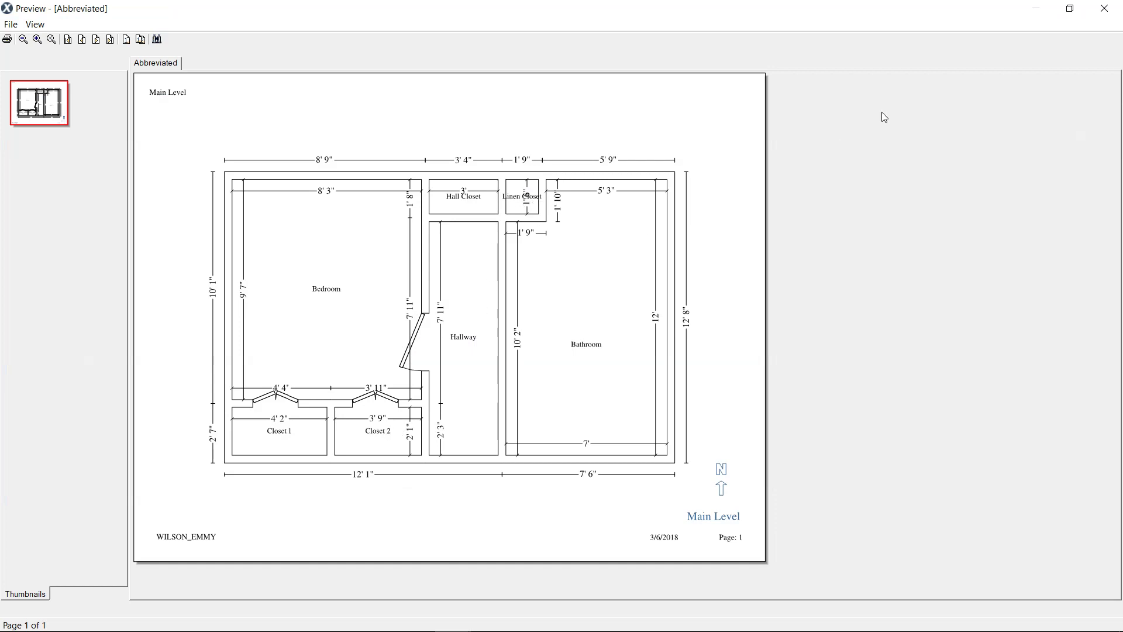
{"action": "left_click", "coordinate": [1105, 9]}
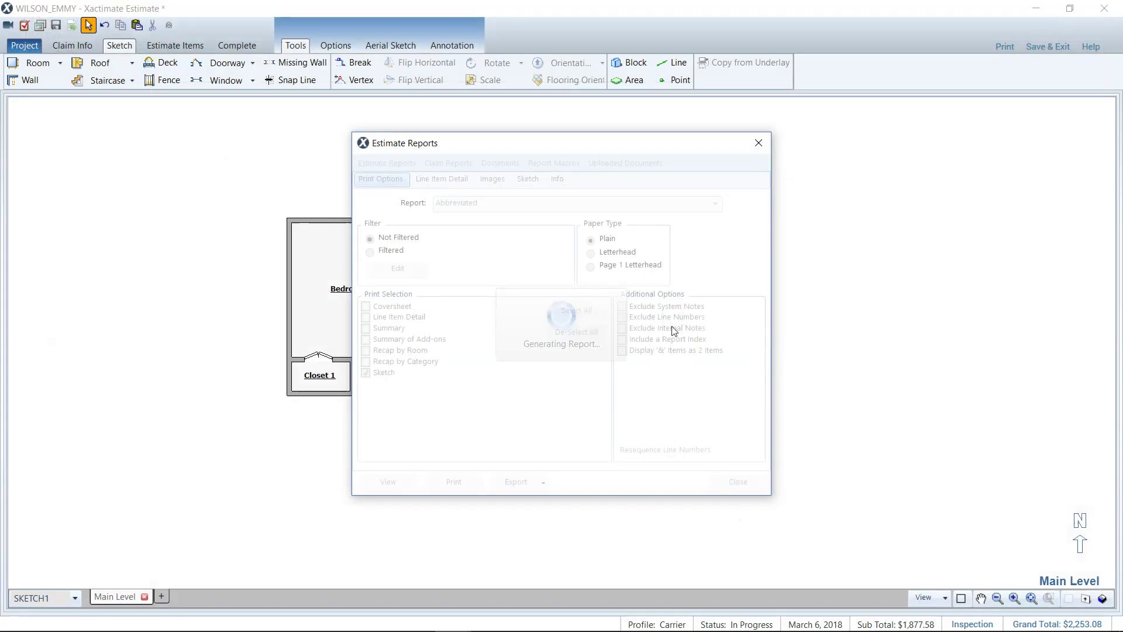
{"action": "left_click", "coordinate": [737, 482]}
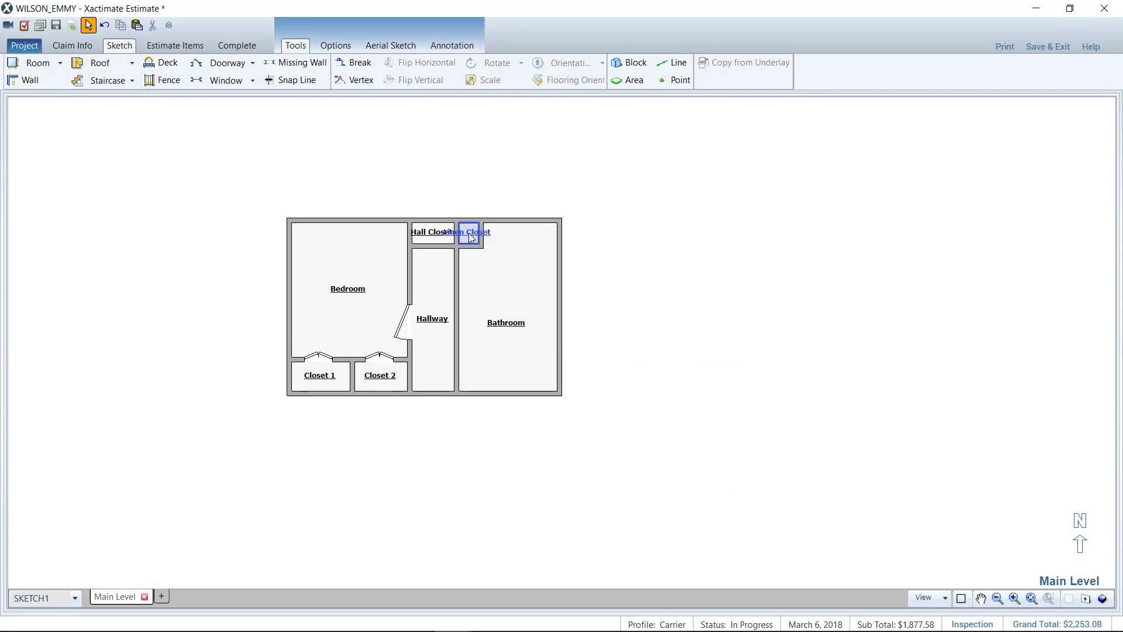
Select the Linen Closet and drag its label above the floor plan's top wall.
{"action": "scroll", "coordinate": [468, 233], "scroll_direction": "up", "scroll_amount": 2}
{"action": "scroll", "coordinate": [471, 236], "scroll_direction": "up", "scroll_amount": 1}
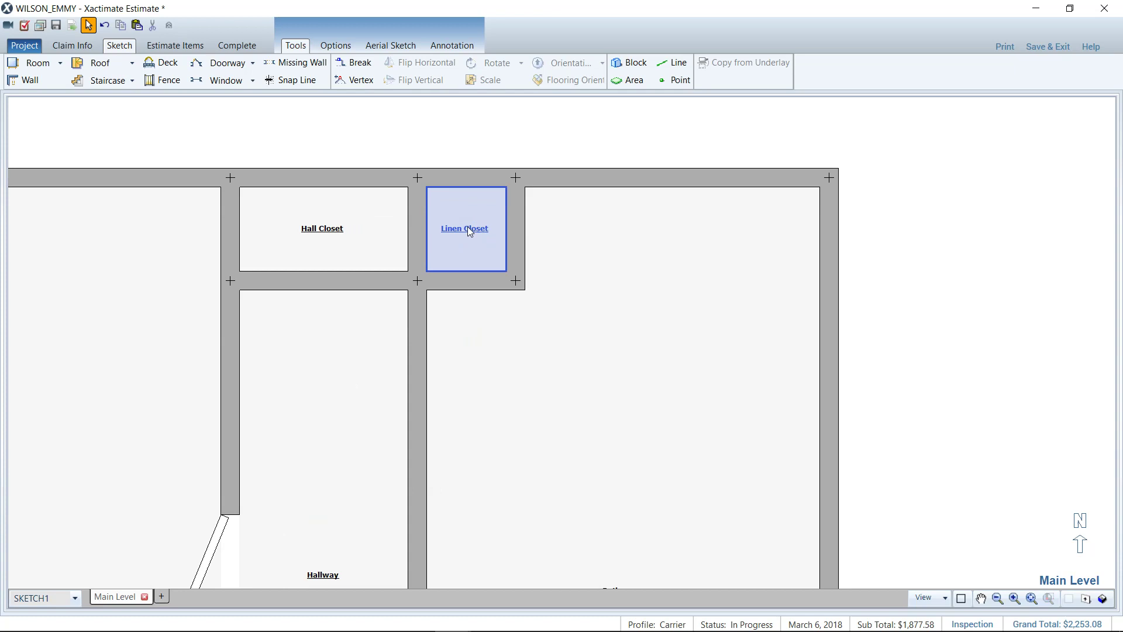
{"action": "left_click", "coordinate": [471, 231]}
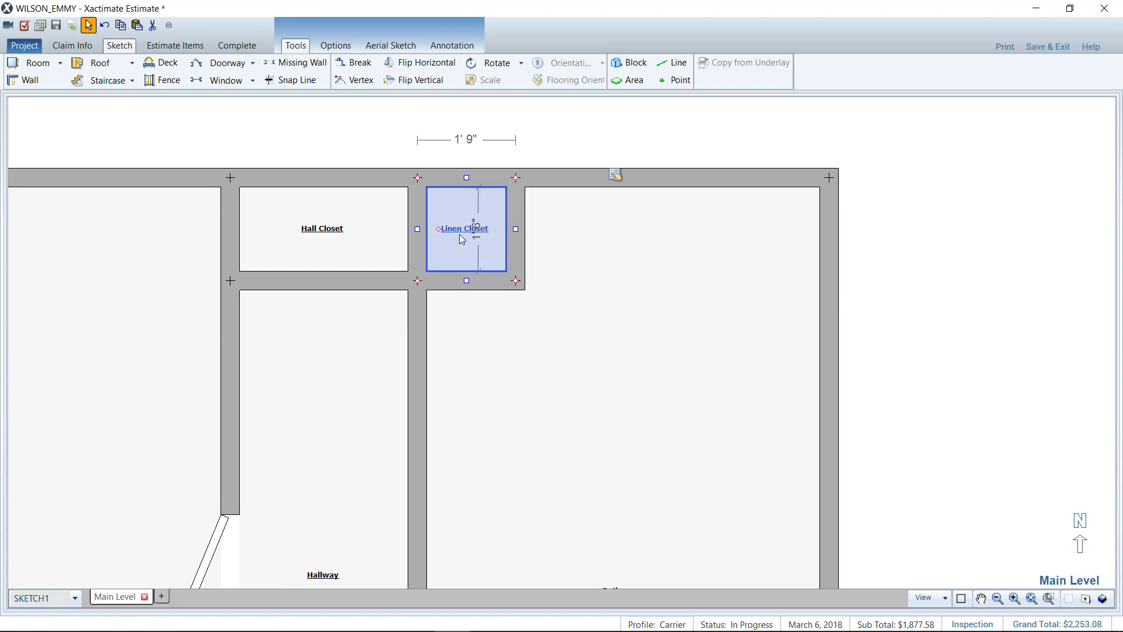
{"action": "scroll", "coordinate": [461, 239], "scroll_direction": "up", "scroll_amount": 3}
{"action": "scroll", "coordinate": [460, 251], "scroll_direction": "down", "scroll_amount": 1}
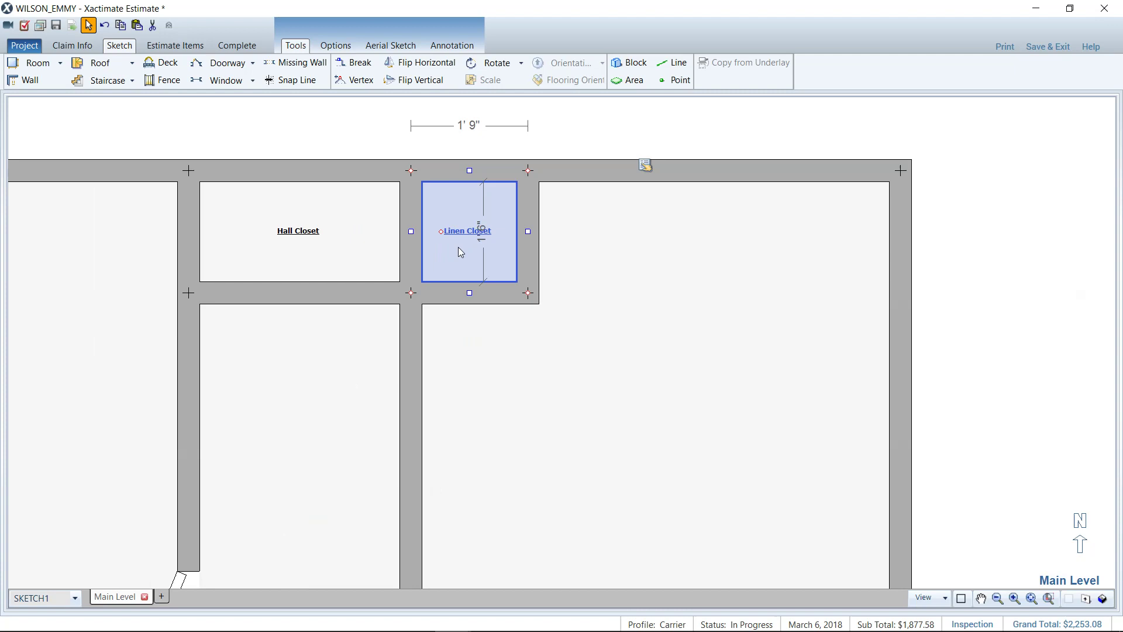
{"action": "scroll", "coordinate": [461, 252], "scroll_direction": "down", "scroll_amount": 1}
{"action": "scroll", "coordinate": [461, 252], "scroll_direction": "up", "scroll_amount": 1}
{"action": "left_click_drag", "start_coordinate": [440, 231], "coordinate": [510, 112]}
{"action": "scroll", "coordinate": [515, 146], "scroll_direction": "down", "scroll_amount": 2}
{"action": "scroll", "coordinate": [515, 146], "scroll_direction": "down", "scroll_amount": 2}
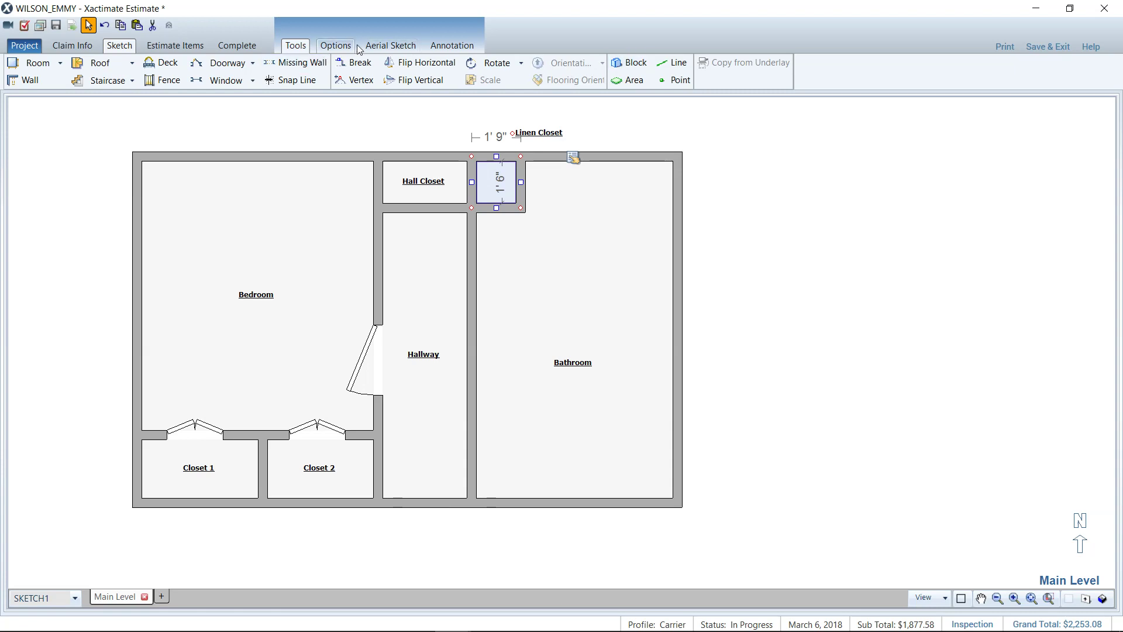
Draw an arrow annotation from the Linen Closet label into the closet and set its line width.
{"action": "left_click", "coordinate": [443, 48]}
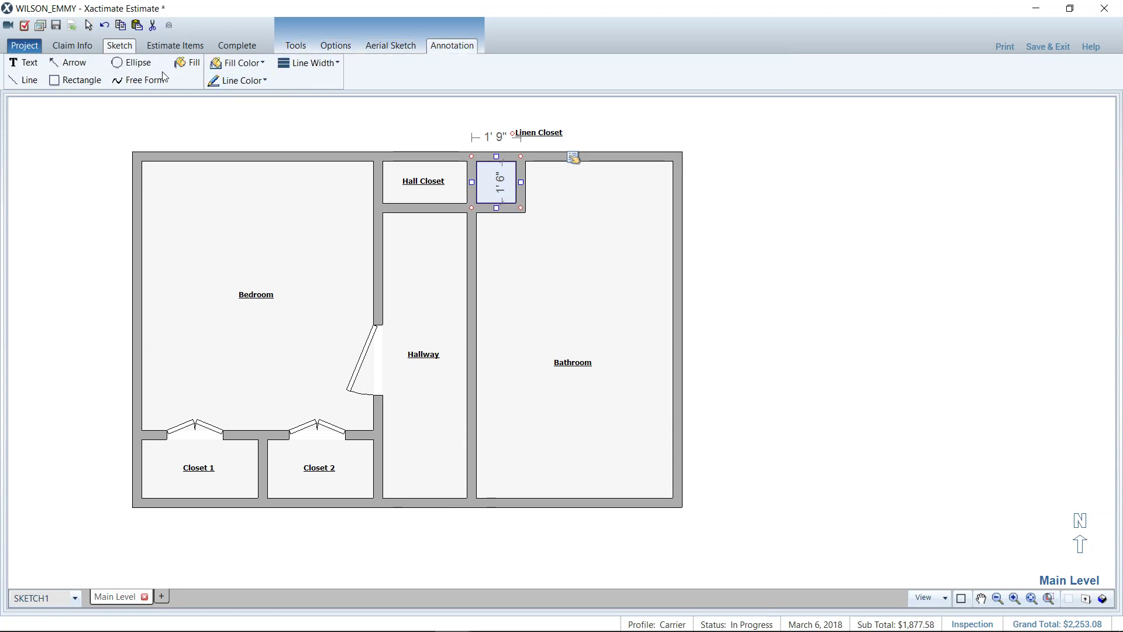
{"action": "left_click", "coordinate": [55, 66]}
{"action": "left_click_drag", "start_coordinate": [535, 141], "coordinate": [497, 181]}
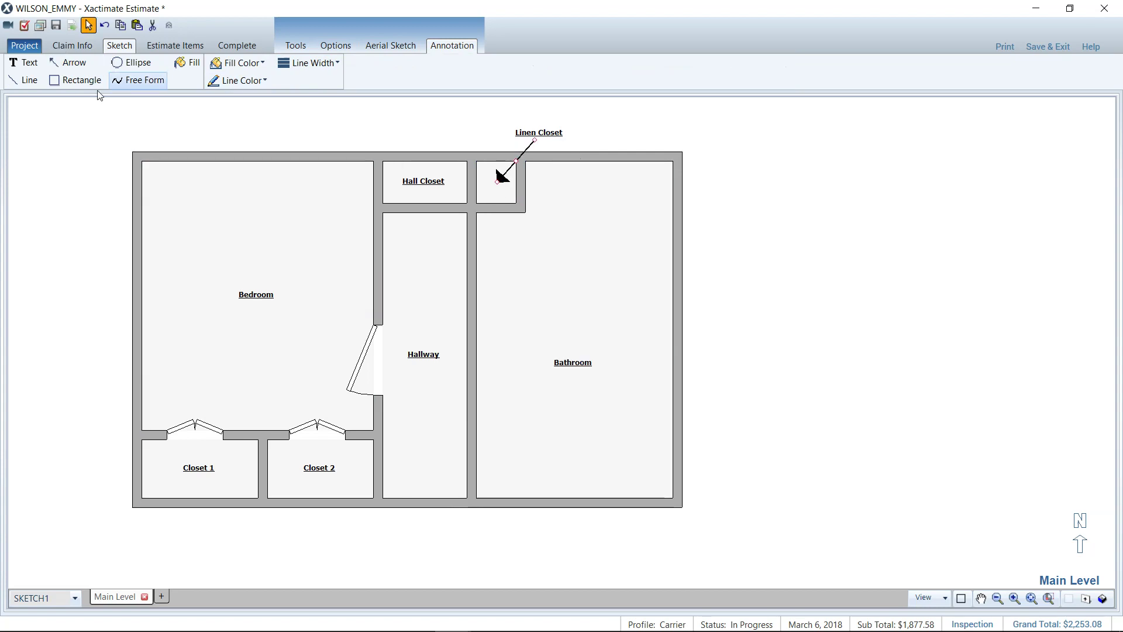
{"action": "left_click", "coordinate": [336, 65]}
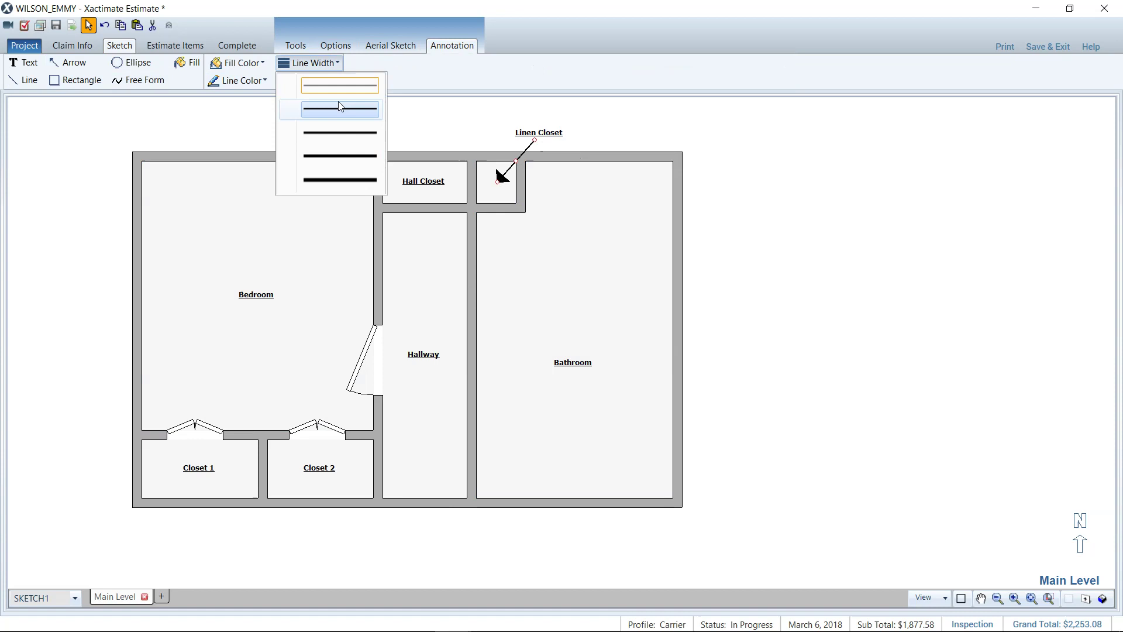
{"action": "left_click", "coordinate": [252, 106]}
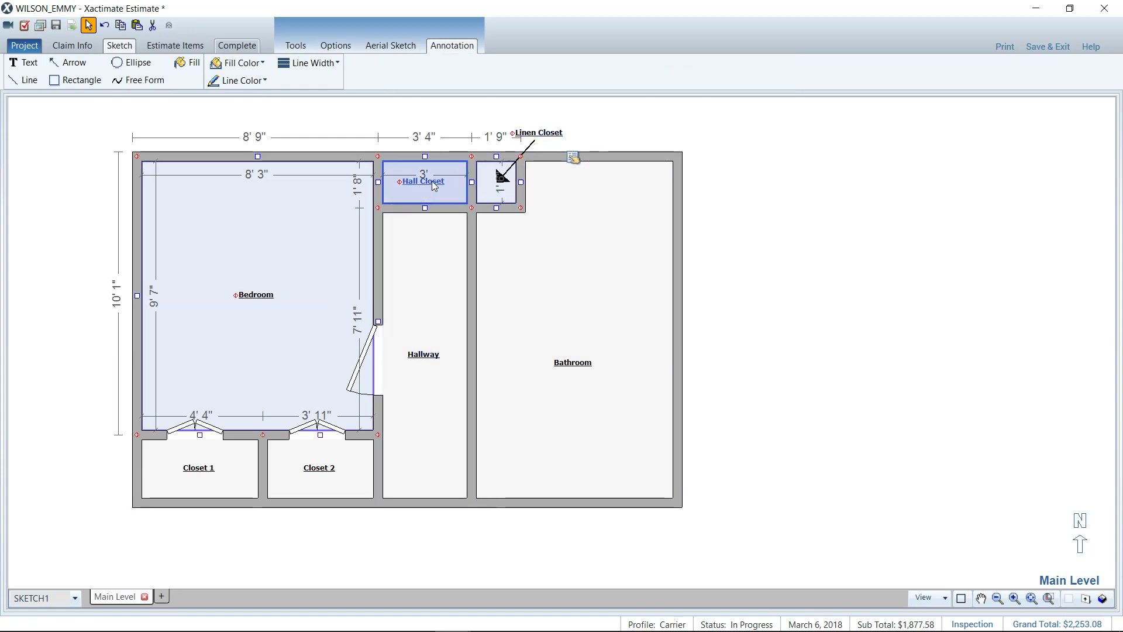
Move the Hall Closet label up above the floor plan's top wall.
{"action": "scroll", "coordinate": [417, 186], "scroll_direction": "up", "scroll_amount": 2}
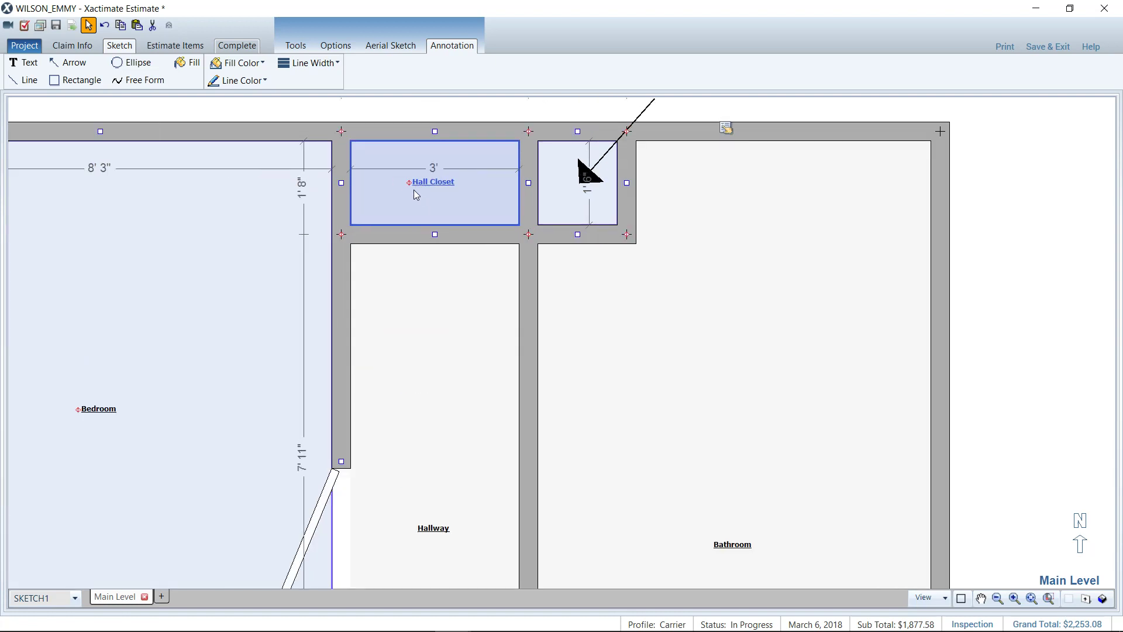
{"action": "scroll", "coordinate": [416, 194], "scroll_direction": "down", "scroll_amount": 2}
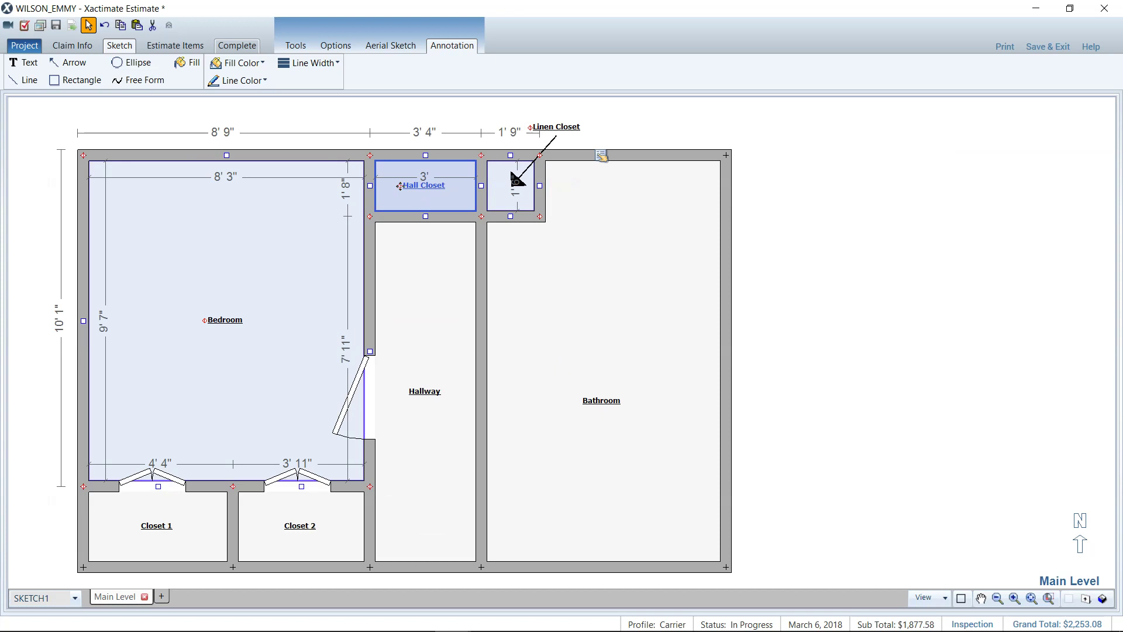
{"action": "left_click", "coordinate": [400, 186]}
{"action": "left_click_drag", "start_coordinate": [400, 186], "coordinate": [326, 110]}
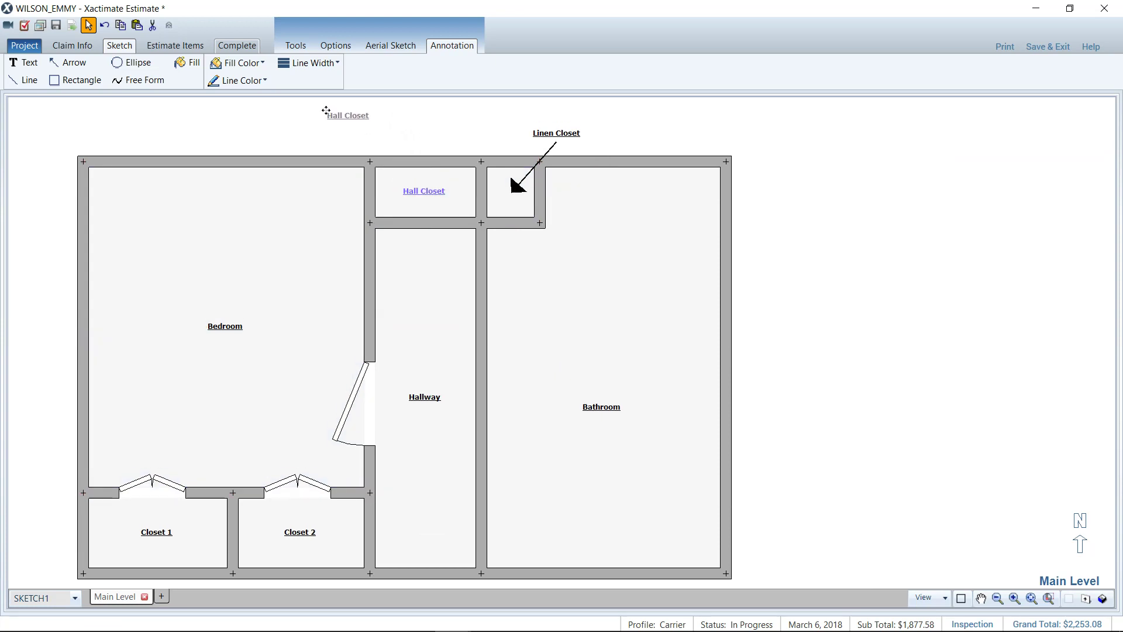
{"action": "left_click_drag", "start_coordinate": [326, 110], "coordinate": [326, 110]}
{"action": "left_click", "coordinate": [413, 216]}
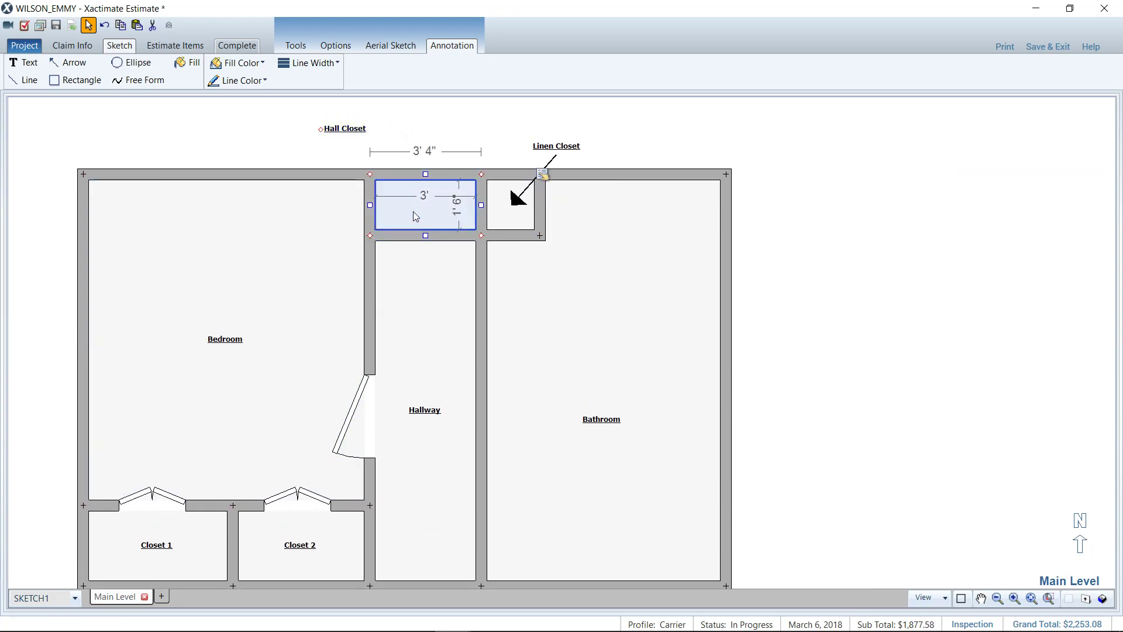
Draw an arrow from the Hall Closet label down into the closet.
{"action": "scroll", "coordinate": [417, 177], "scroll_direction": "down", "scroll_amount": 5}
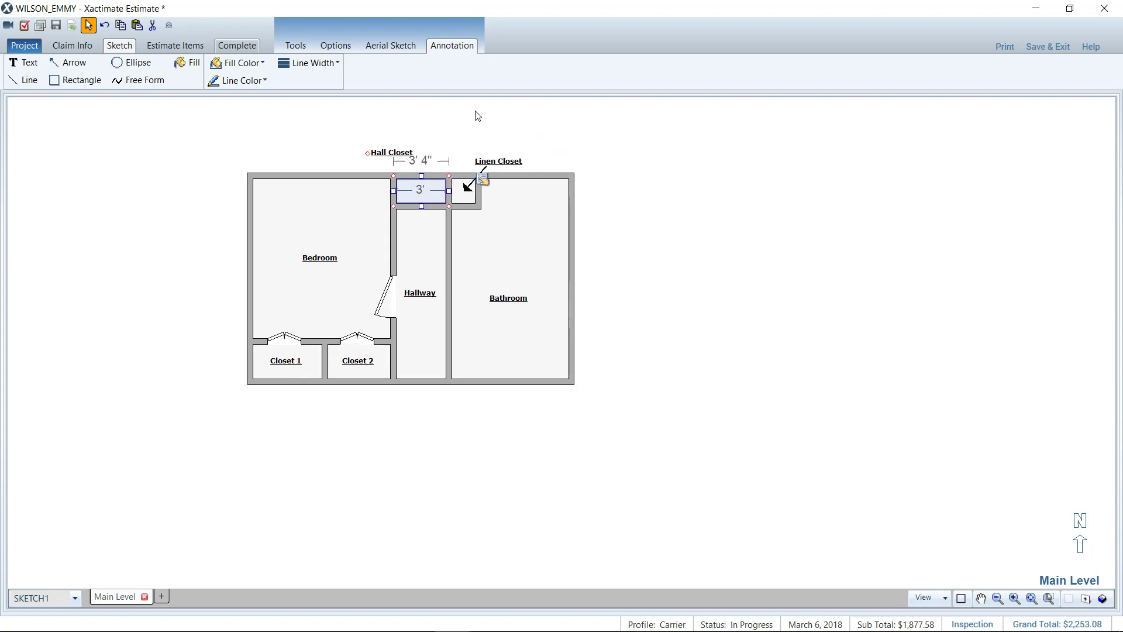
{"action": "left_click", "coordinate": [70, 62]}
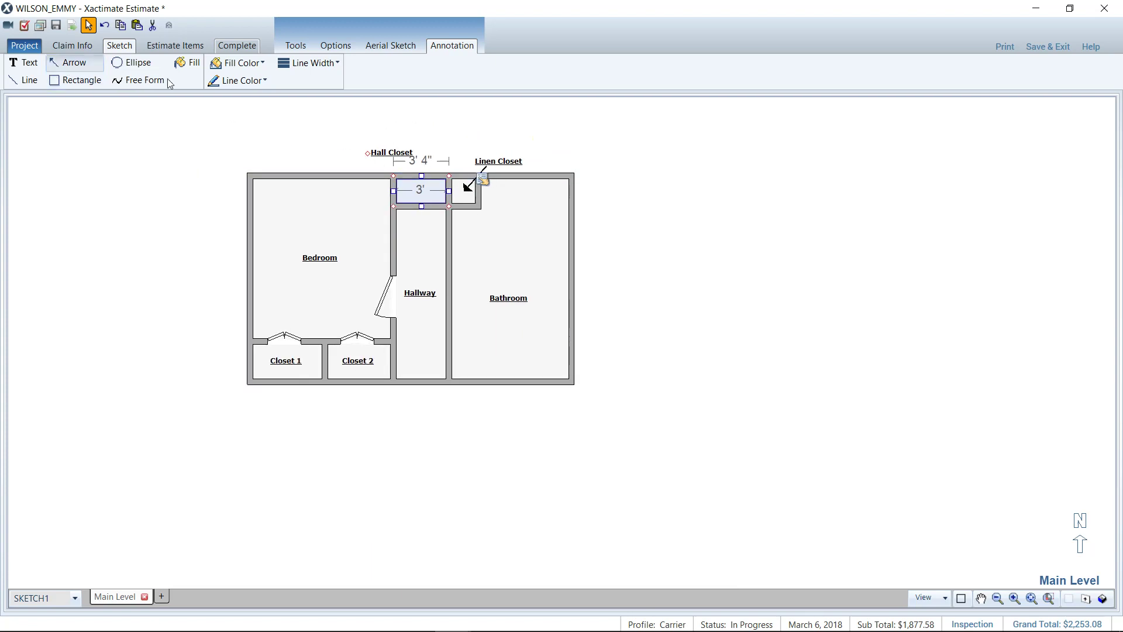
{"action": "left_click_drag", "start_coordinate": [397, 165], "coordinate": [420, 189]}
Preview the sketch report, then close the preview and the Estimate Reports dialog.
{"action": "left_click", "coordinate": [1006, 46]}
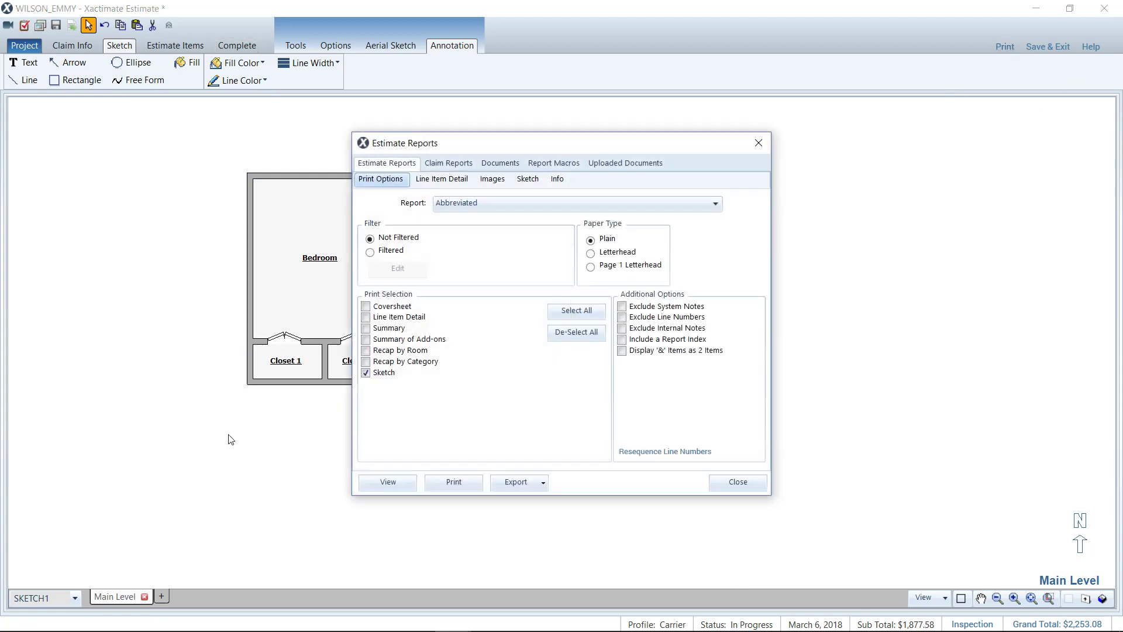
{"action": "left_click", "coordinate": [397, 478]}
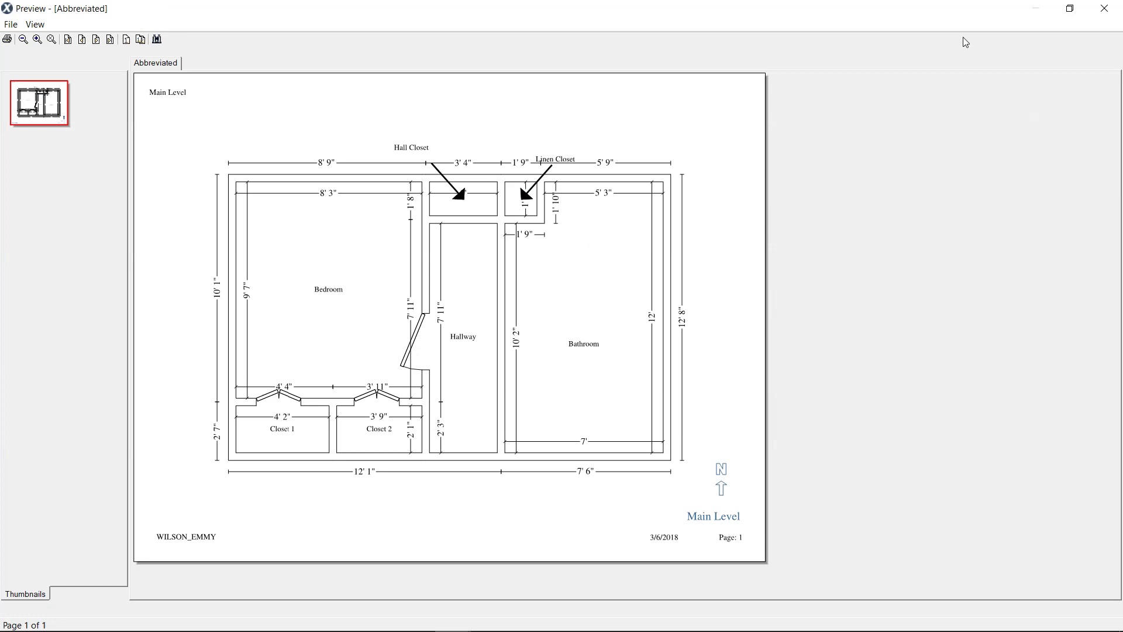
{"action": "left_click", "coordinate": [1105, 8]}
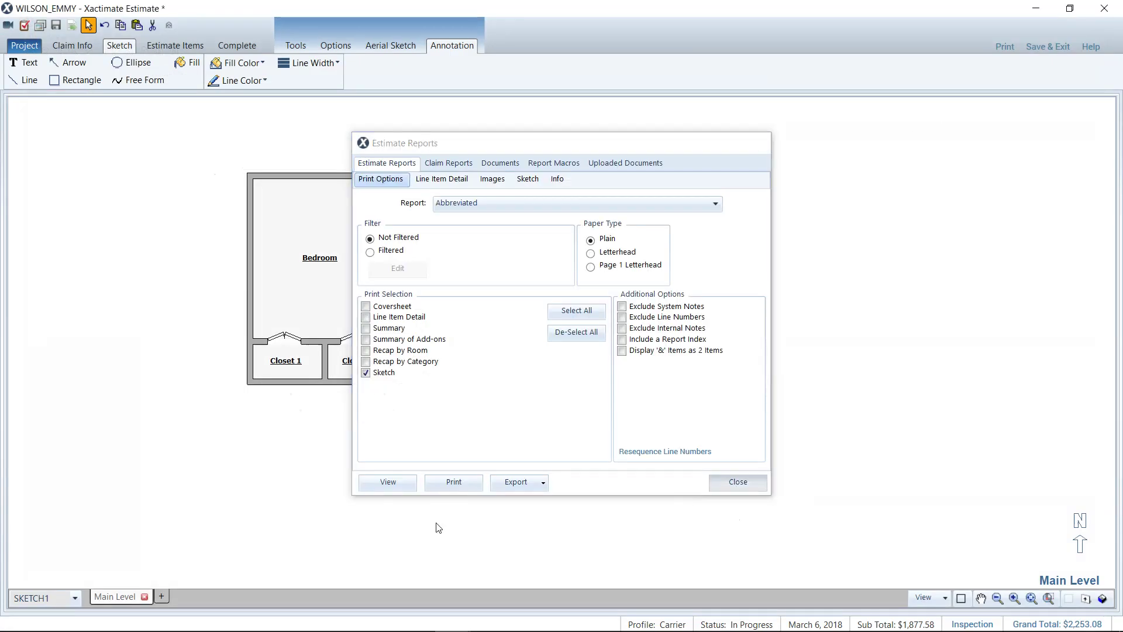
{"action": "key", "text": "Escape"}
Add a new level named Roof and move its Dwelling Roof label into face F1.
{"action": "left_click", "coordinate": [164, 597]}
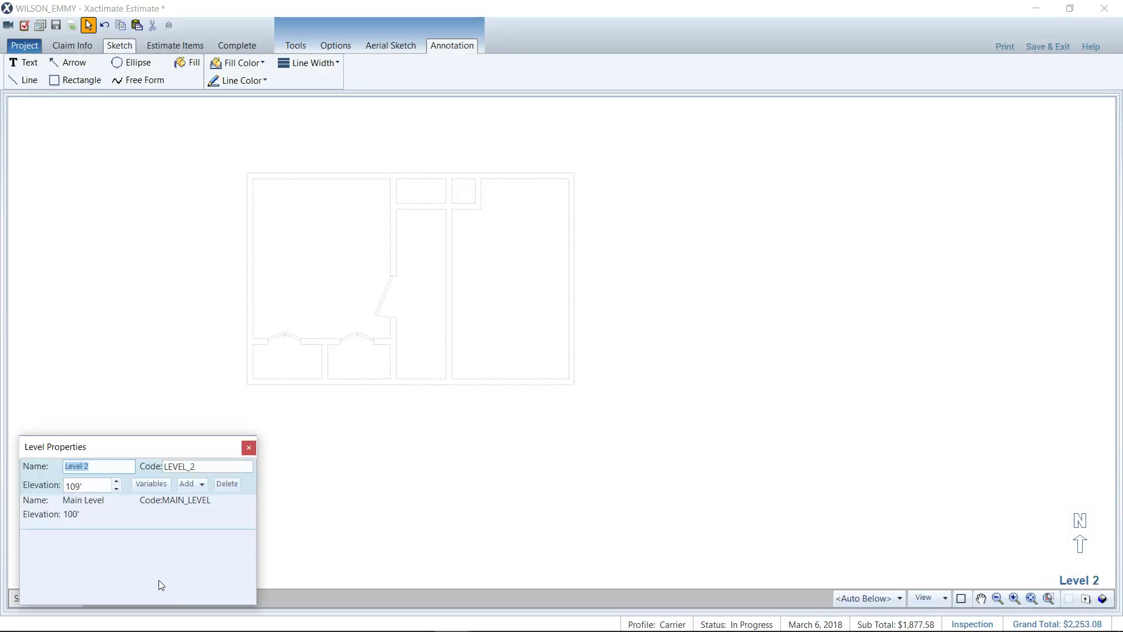
{"action": "type", "text": "Roof"}
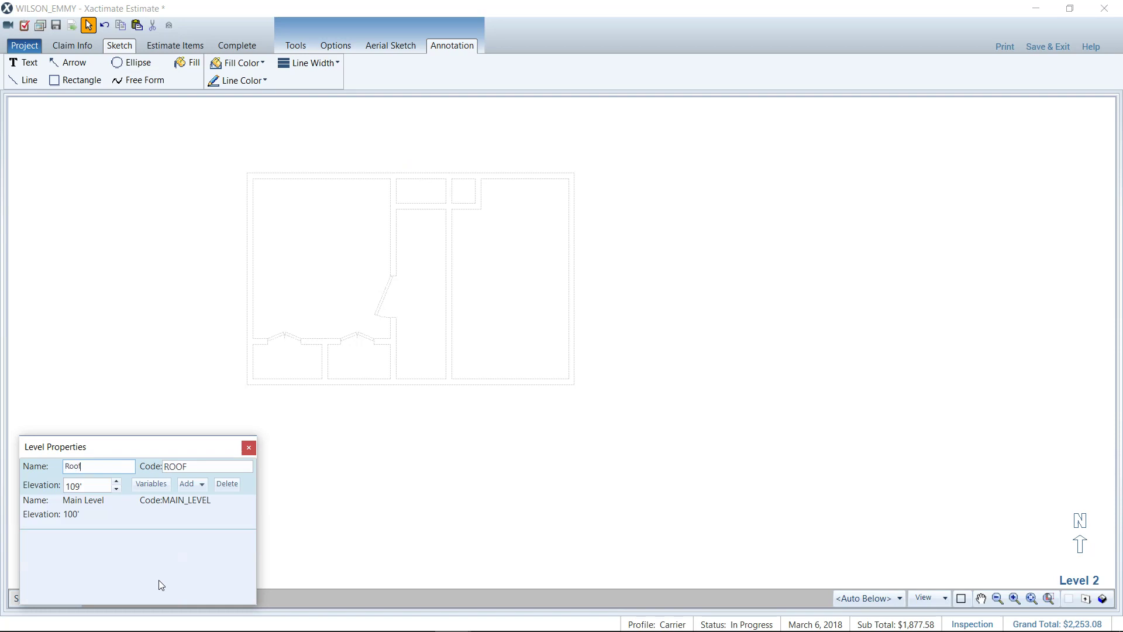
{"action": "left_click", "coordinate": [117, 522]}
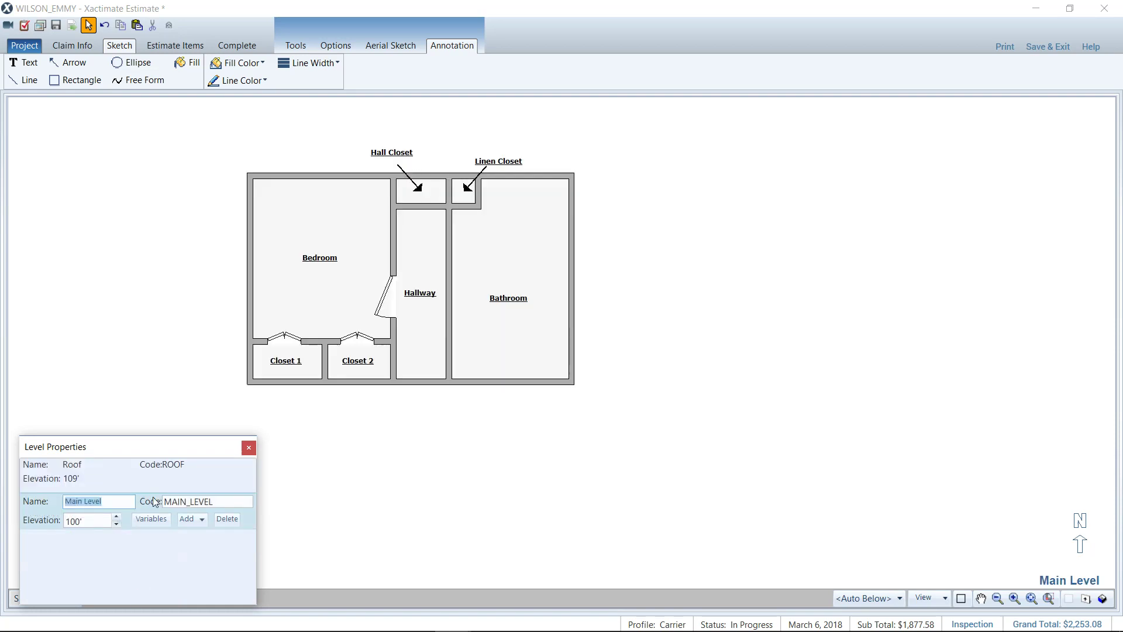
{"action": "left_click", "coordinate": [377, 312]}
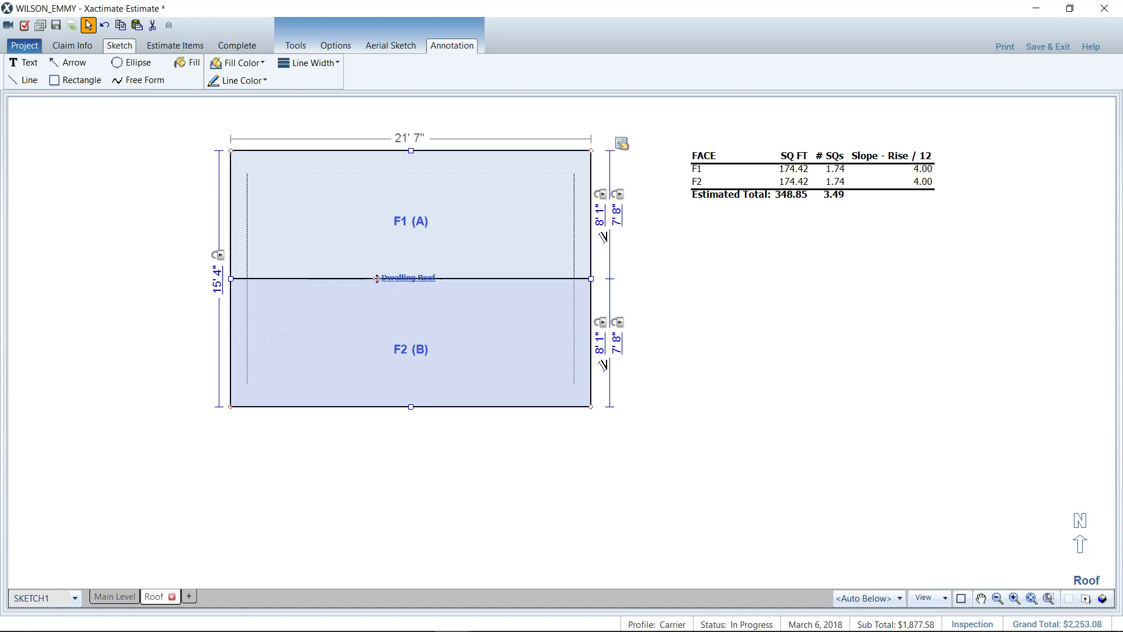
{"action": "left_click_drag", "start_coordinate": [378, 280], "coordinate": [325, 232]}
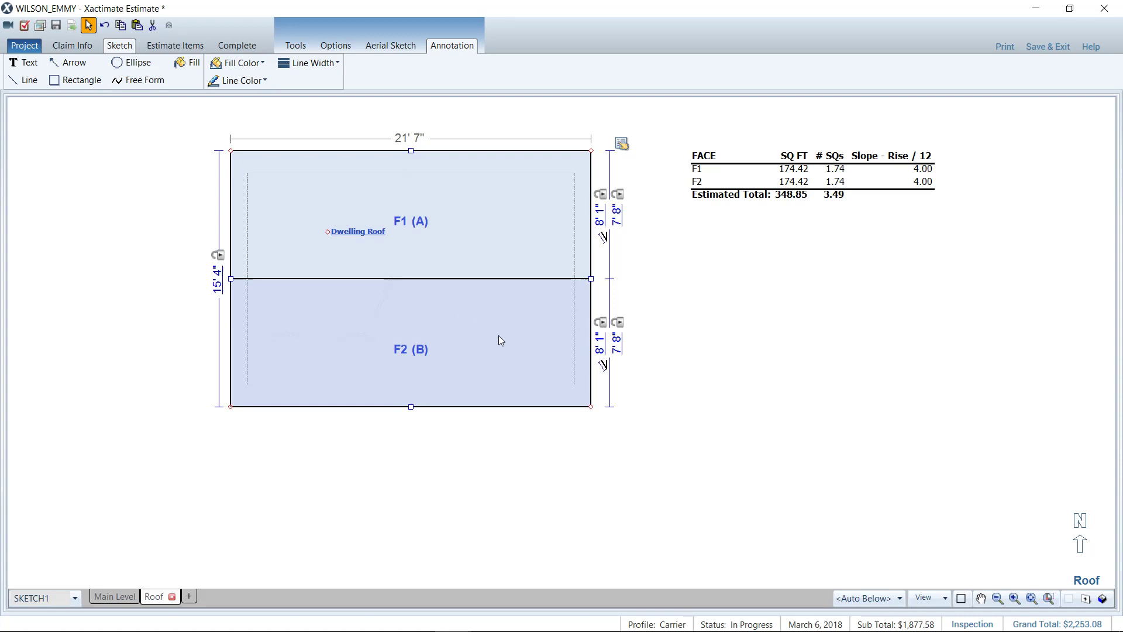
On Main Level, add an 11" door to the Linen Closet's right wall, swinging toward the Bathroom.
{"action": "left_click", "coordinate": [111, 597]}
{"action": "scroll", "coordinate": [475, 195], "scroll_direction": "up", "scroll_amount": 2}
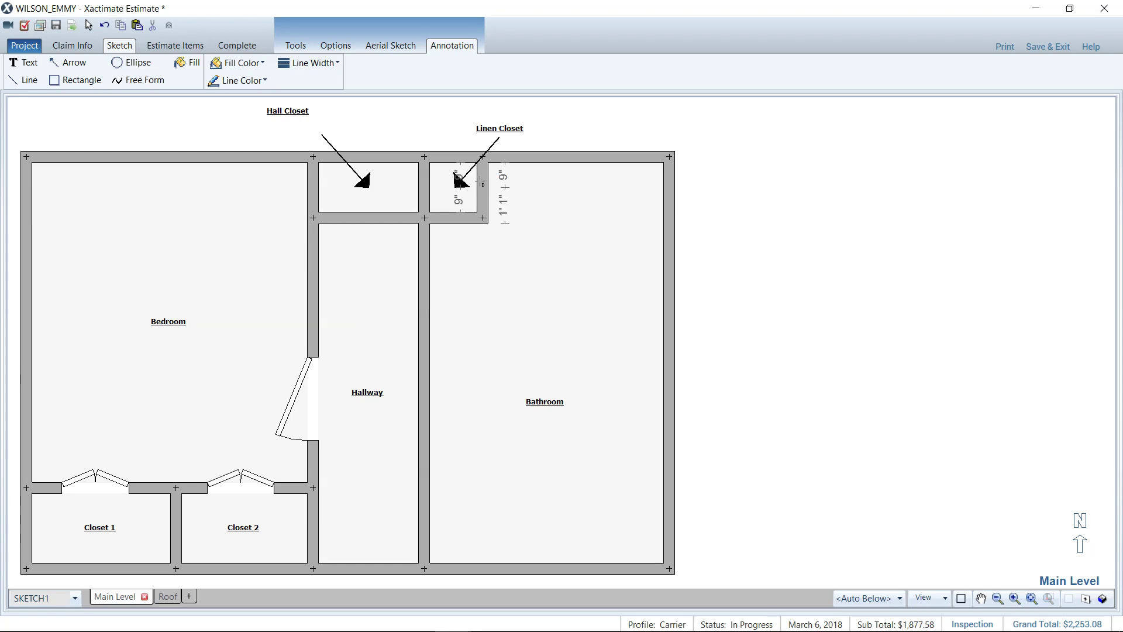
{"action": "key", "text": "Escape"}
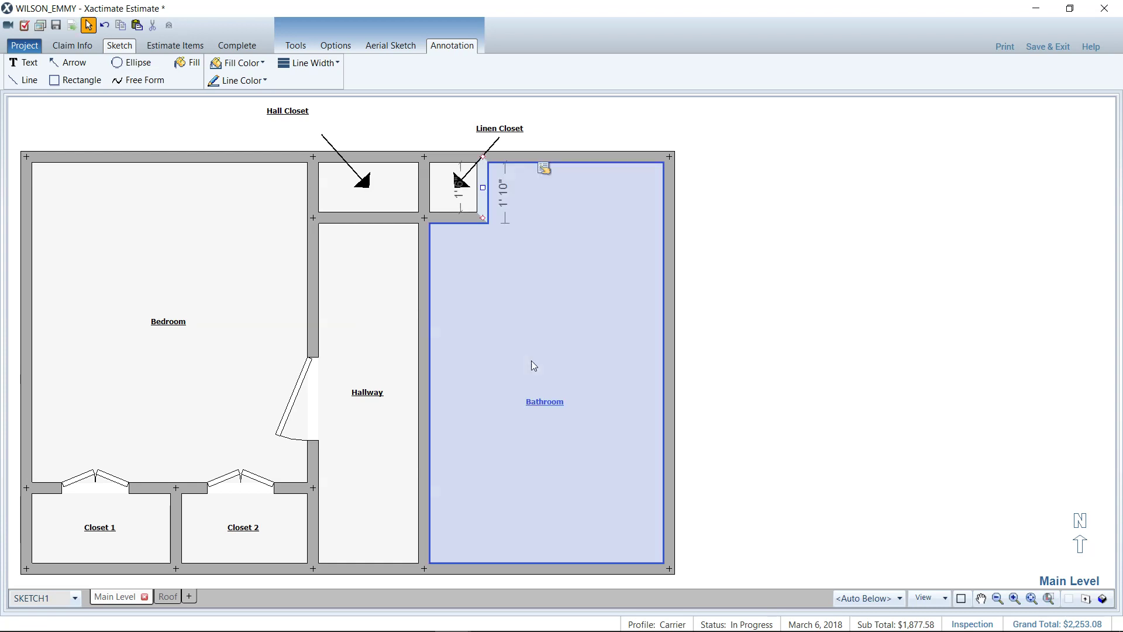
{"action": "left_click", "coordinate": [485, 206]}
{"action": "scroll", "coordinate": [486, 189], "scroll_direction": "up", "scroll_amount": 3}
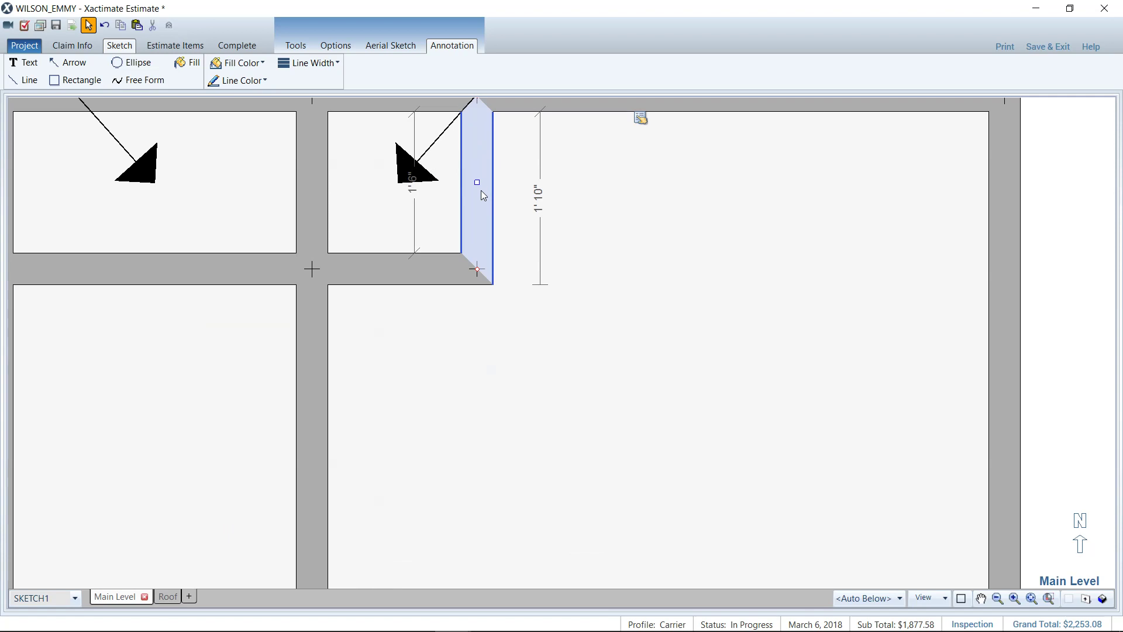
{"action": "key", "text": "Escape"}
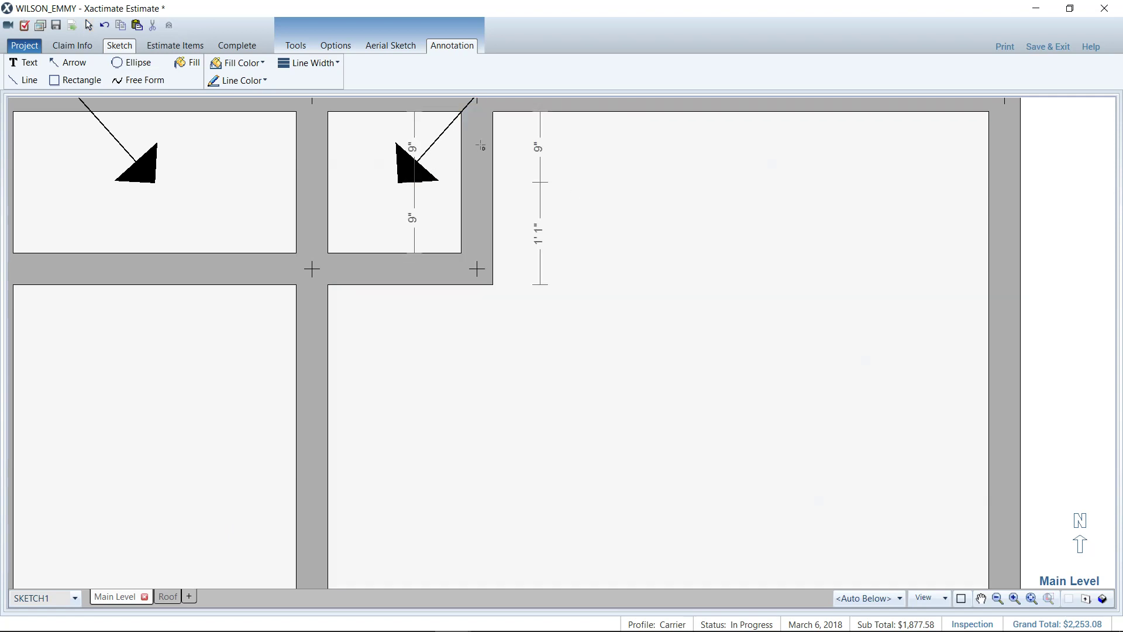
{"action": "left_click", "coordinate": [476, 224]}
{"action": "scroll", "coordinate": [479, 217], "scroll_direction": "down", "scroll_amount": 1}
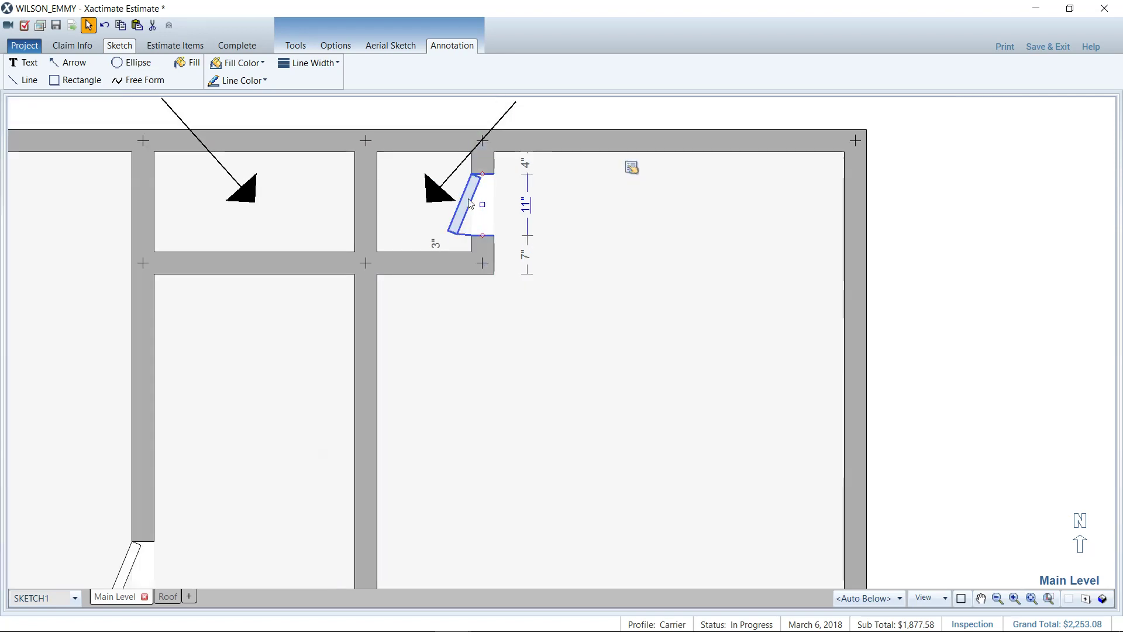
{"action": "left_click", "coordinate": [470, 203]}
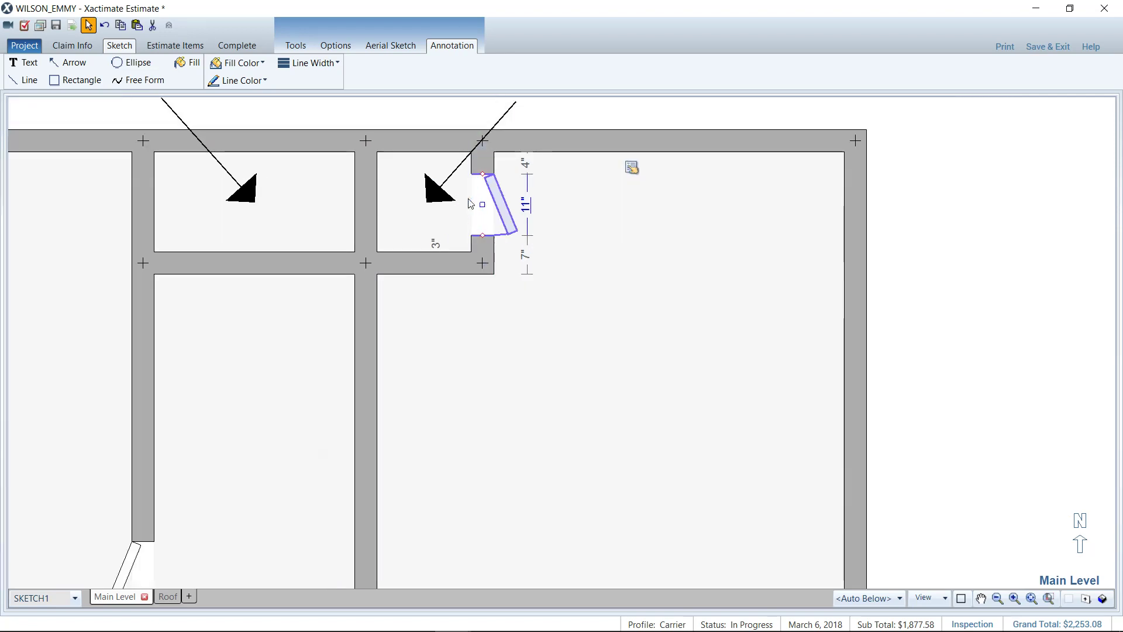
{"action": "scroll", "coordinate": [444, 220], "scroll_direction": "down", "scroll_amount": 2}
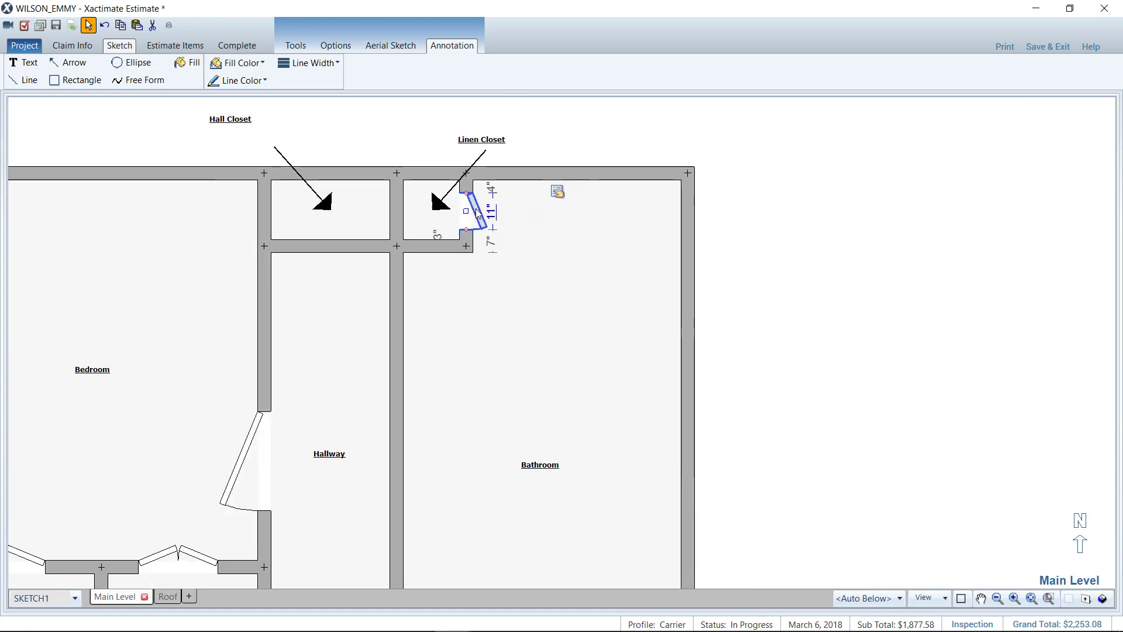
Place a 9" door, 4" from each corner, on the Linen Closet's bottom wall, swinging into the Bathroom.
{"action": "key", "text": "Escape"}
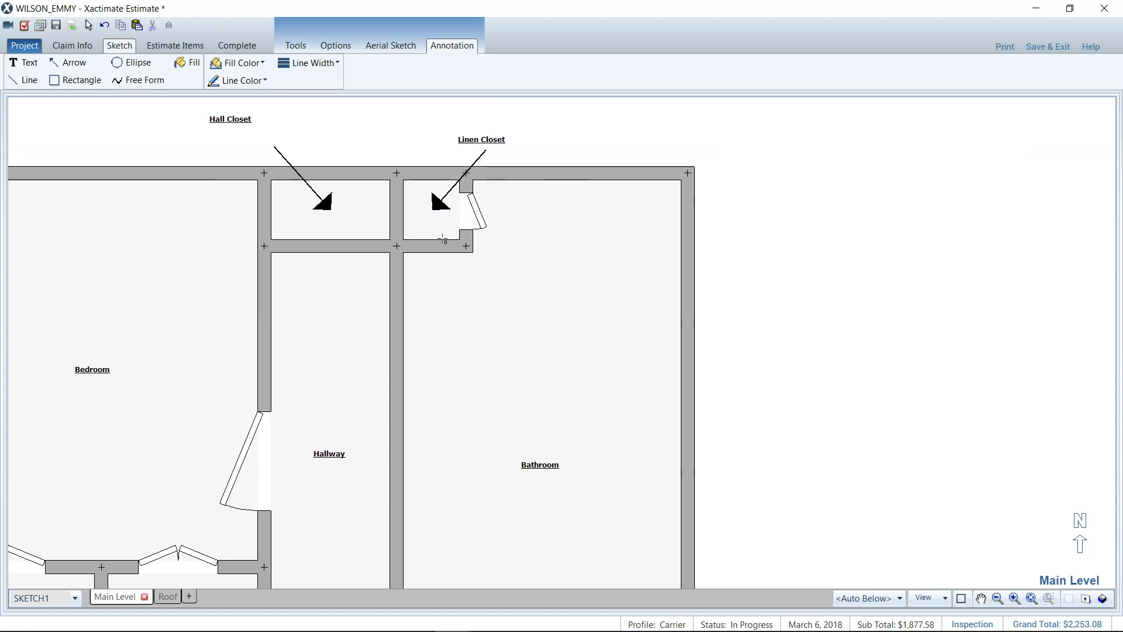
{"action": "left_click_drag", "start_coordinate": [420, 249], "coordinate": [431, 246]}
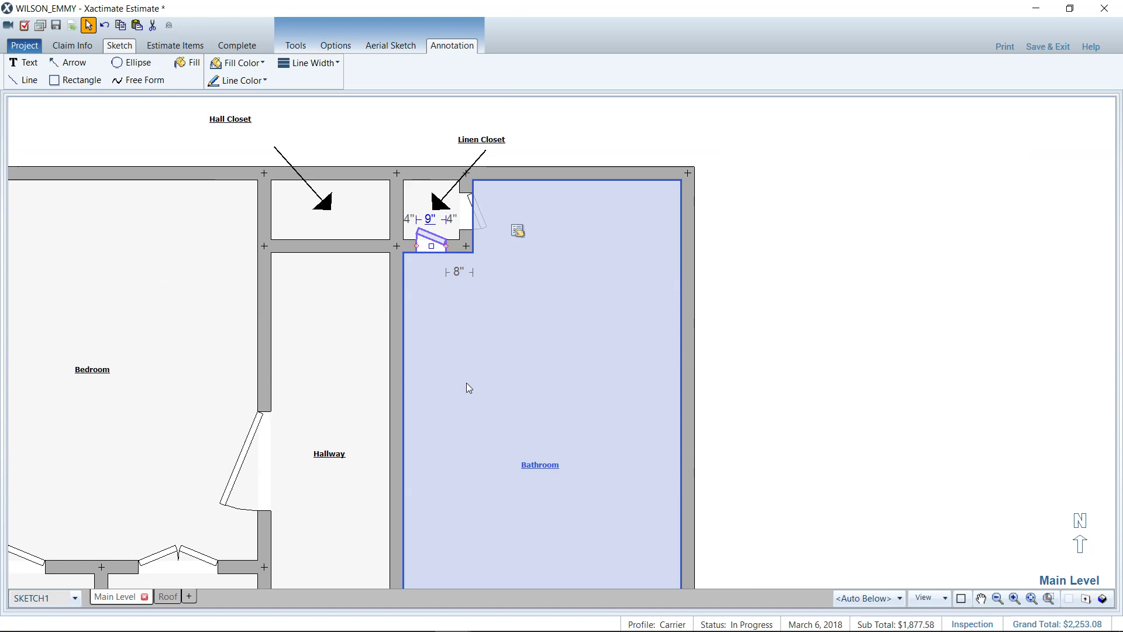
{"action": "left_click", "coordinate": [449, 288]}
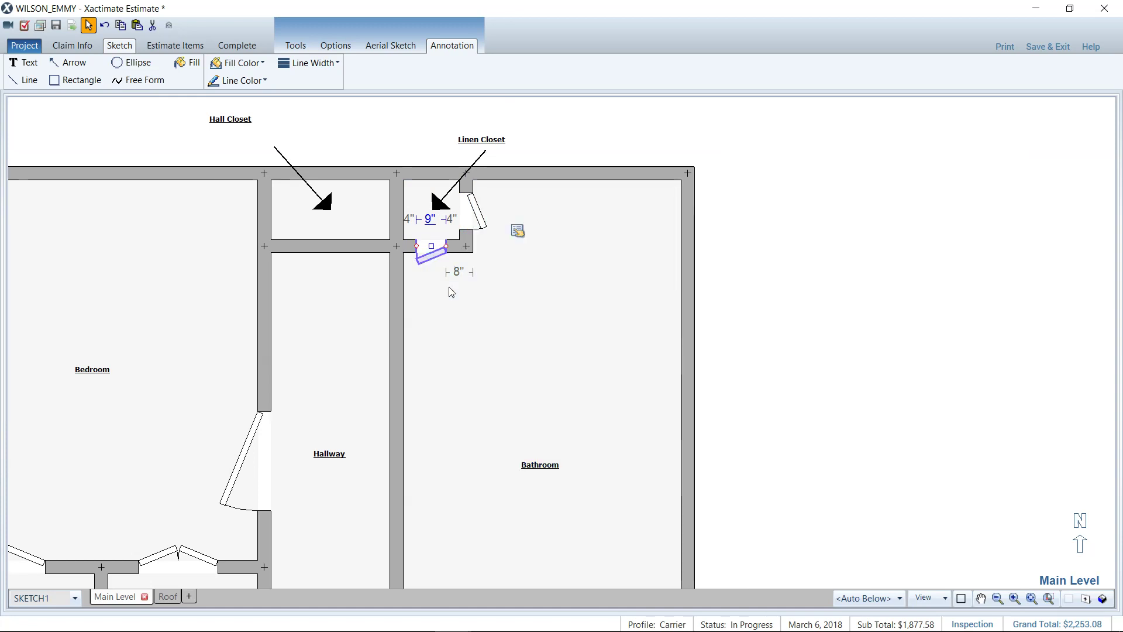